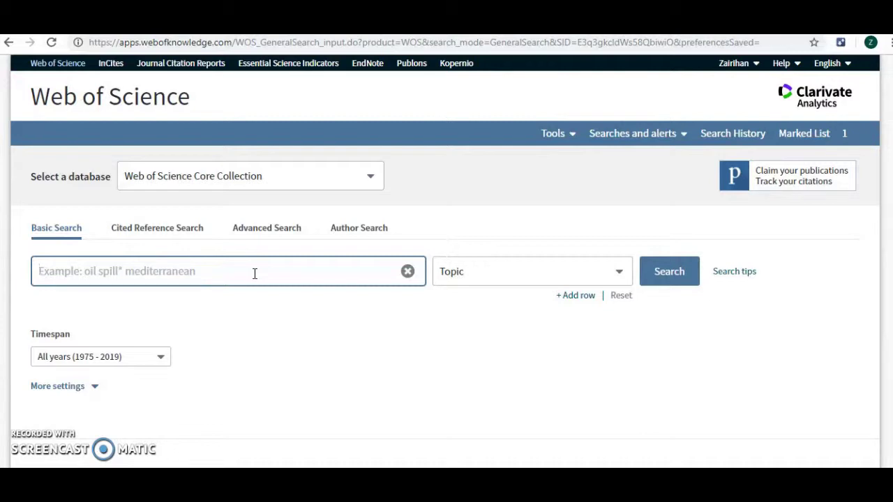
Run a Topic search for the suggested query 'country governance and FDI'
type("coun")
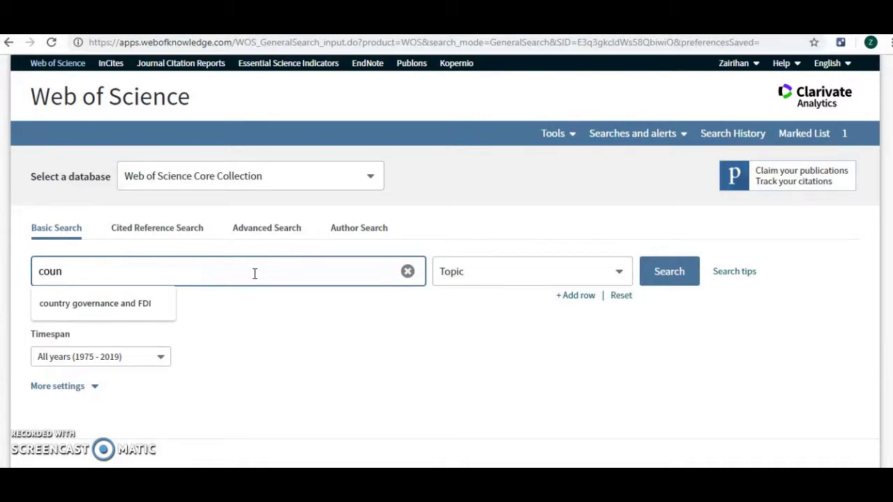
left_click(156, 305)
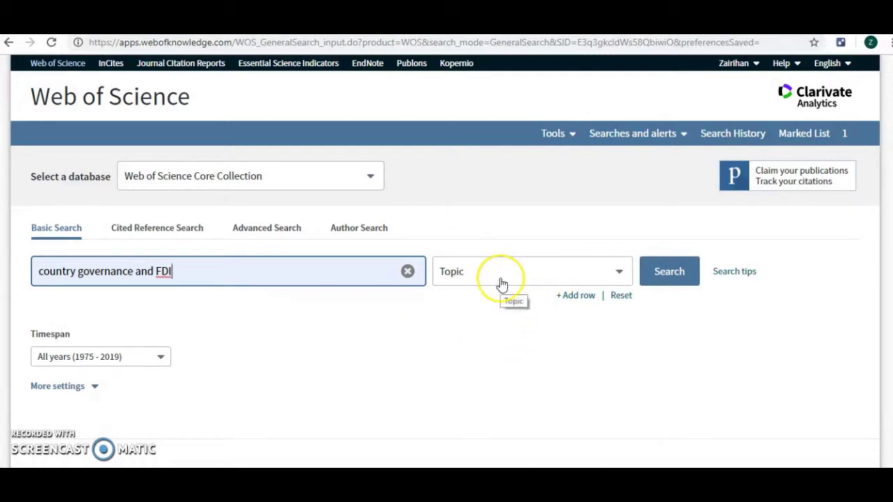
left_click(682, 280)
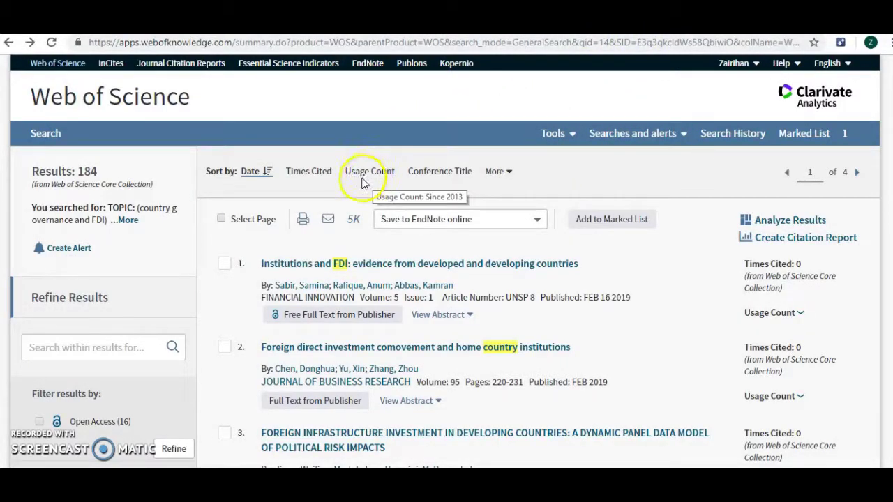
Refresh the search to 276 results and scroll down to the Web of Science Categories filter
scroll(374, 180, "down", 3)
scroll(363, 184, "down", 4)
scroll(363, 184, "down", 5)
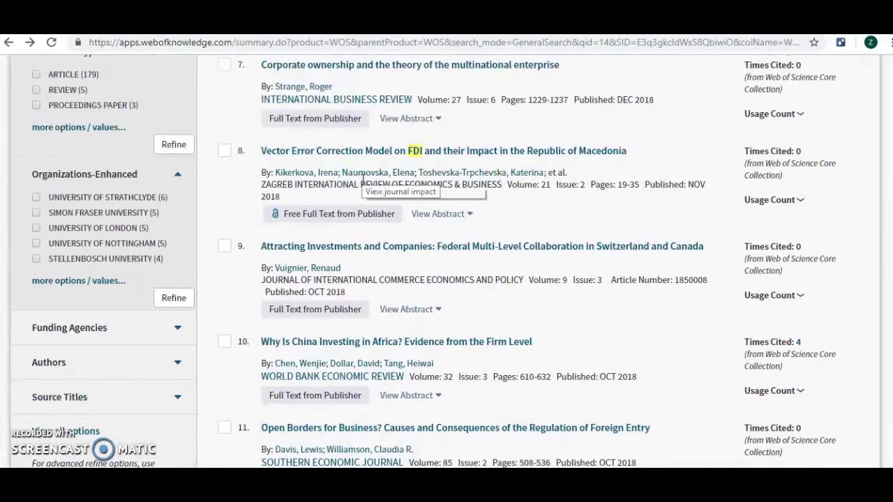
scroll(359, 175, "up", 8)
scroll(443, 161, "up", 3)
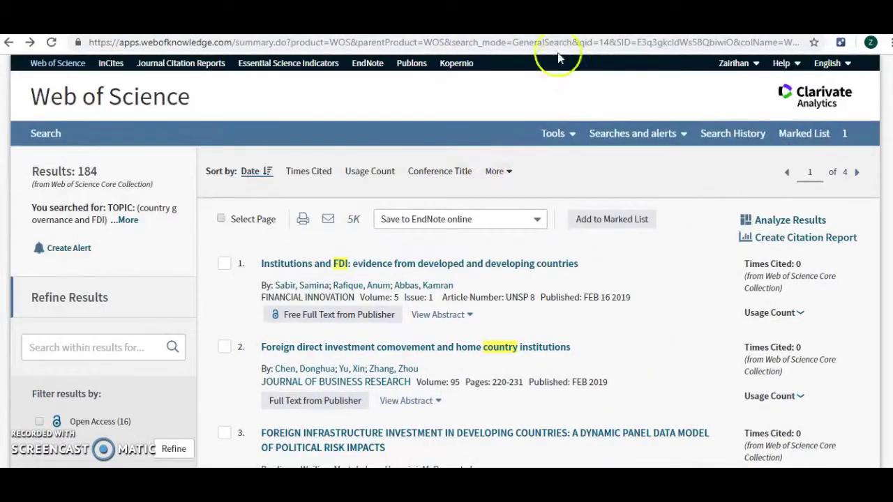
left_click(356, 307)
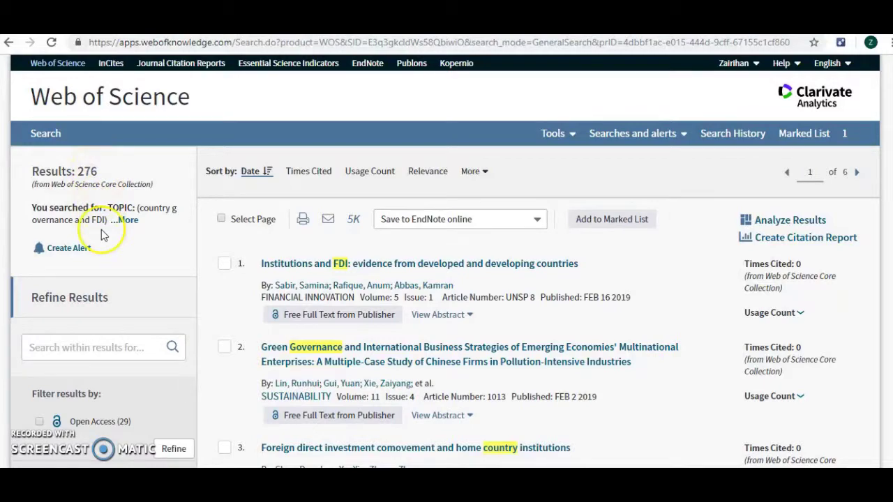
scroll(101, 233, "down", 5)
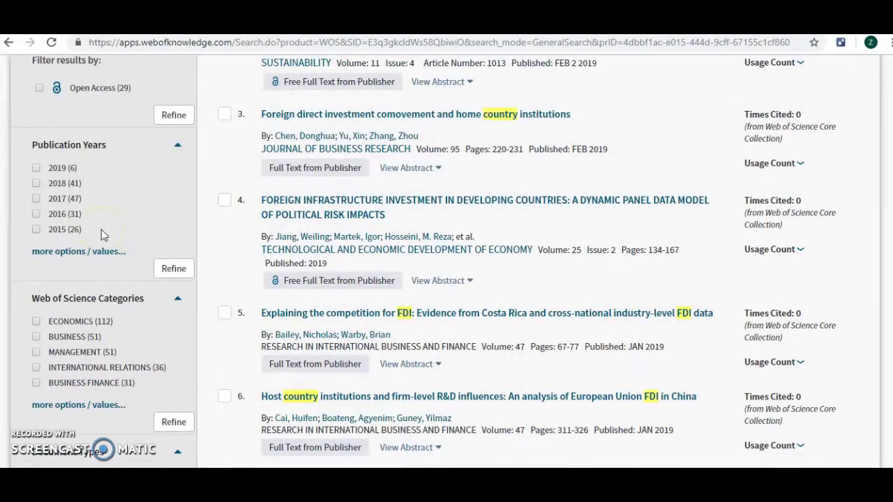
scroll(101, 230, "up", 5)
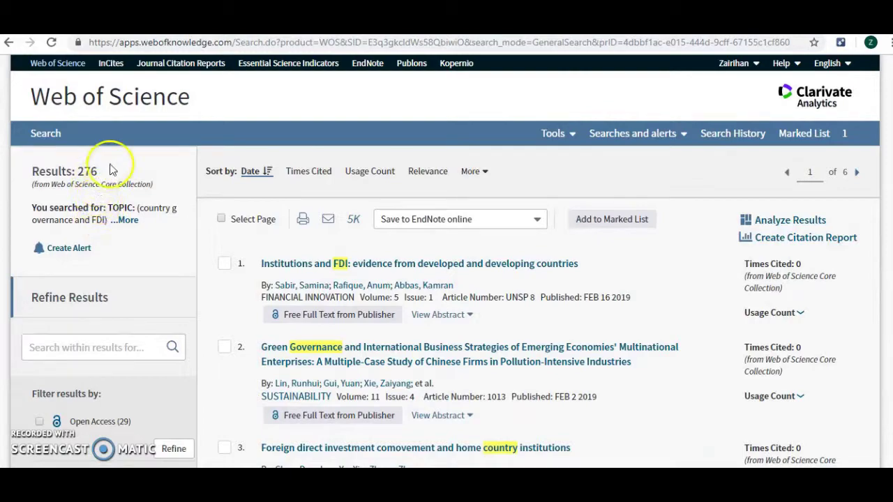
scroll(78, 299, "down", 2)
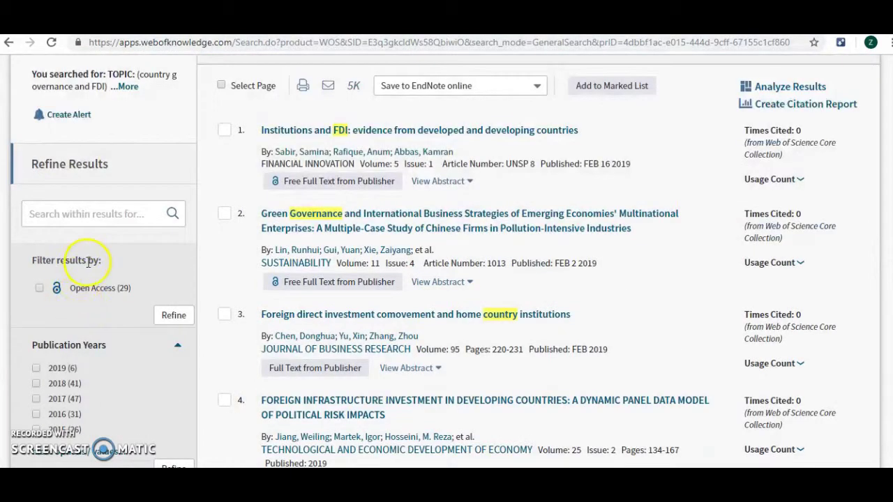
scroll(91, 311, "down", 3)
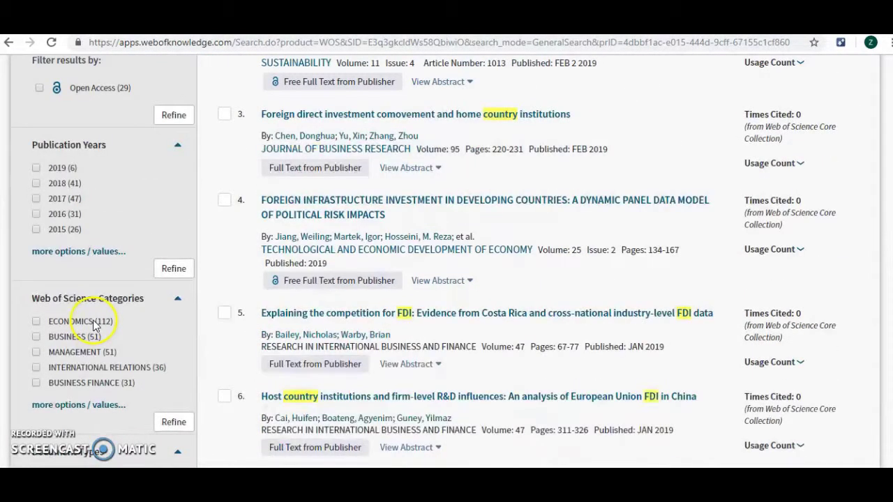
scroll(89, 319, "down", 2)
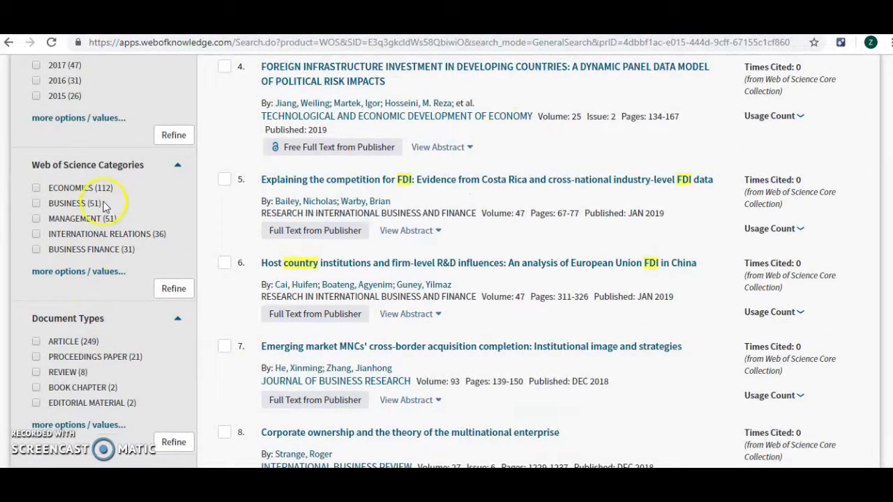
Refine to ECONOMICS and BUSINESS FINANCE categories and ARTICLE and REVIEW document types
left_click(35, 188)
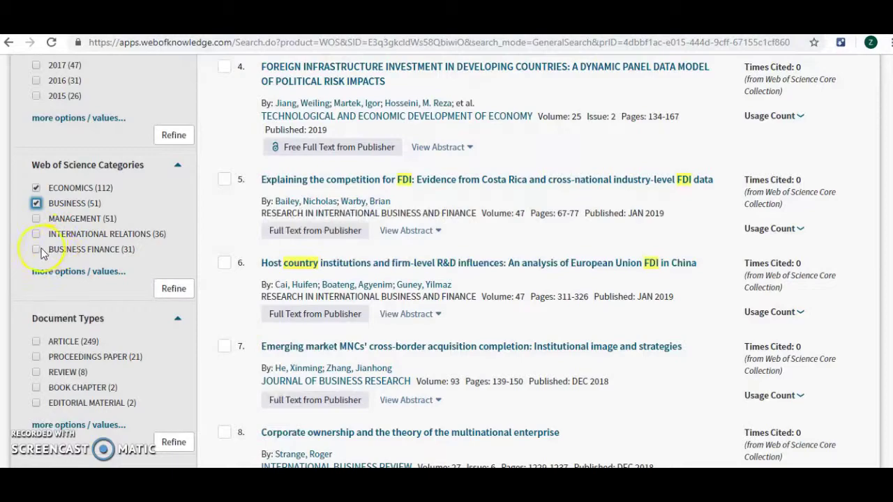
left_click(38, 250)
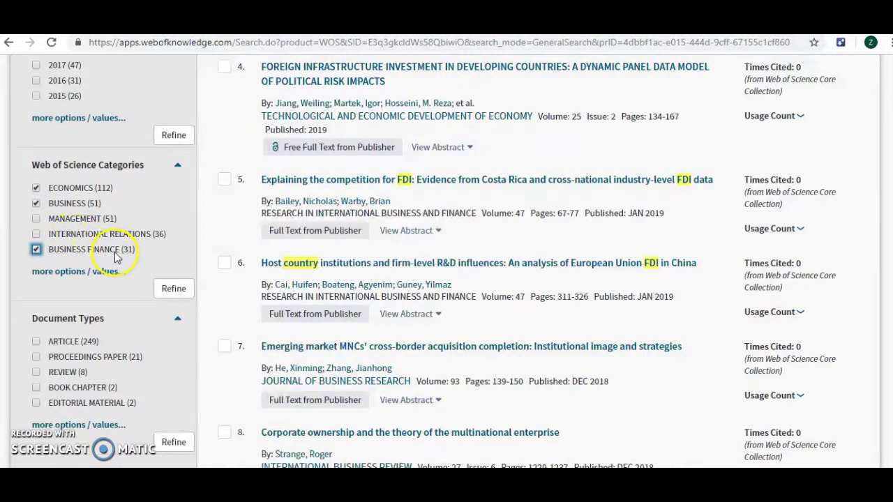
scroll(154, 298, "down", 2)
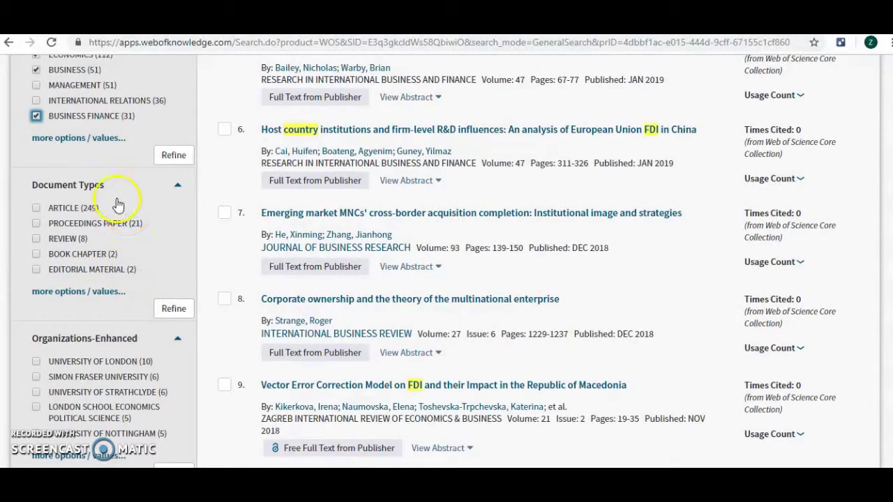
left_click(37, 209)
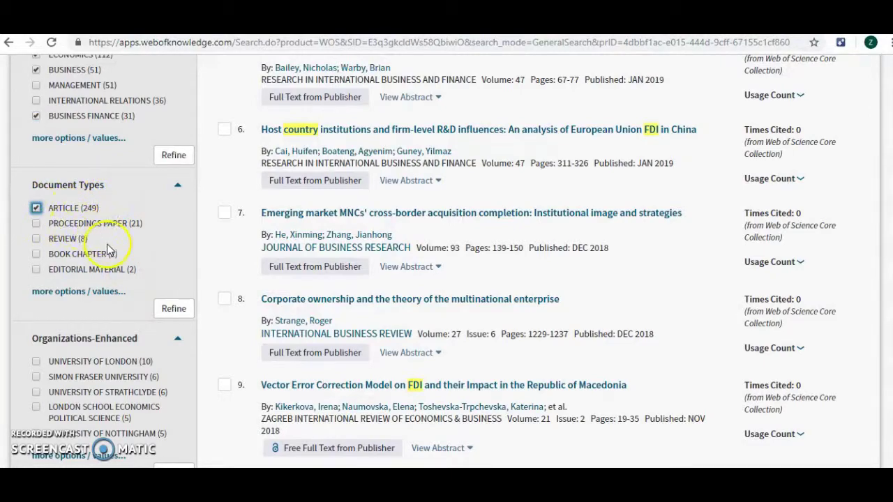
left_click(36, 240)
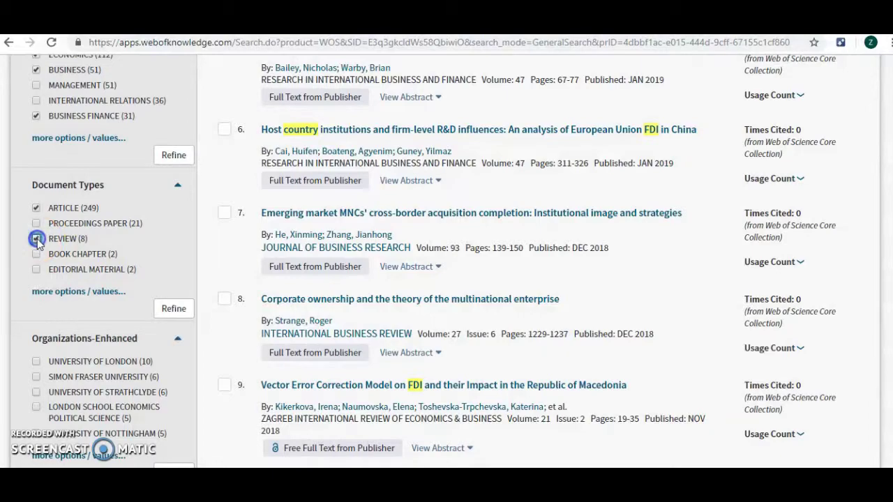
left_click(174, 309)
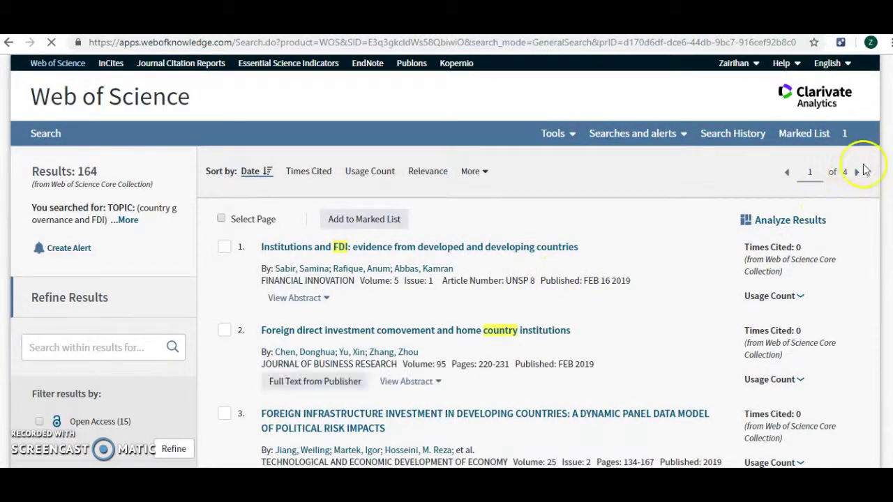
Scroll to the bottom of the 164 refined results and keep 50 results per page
scroll(454, 310, "down", 10)
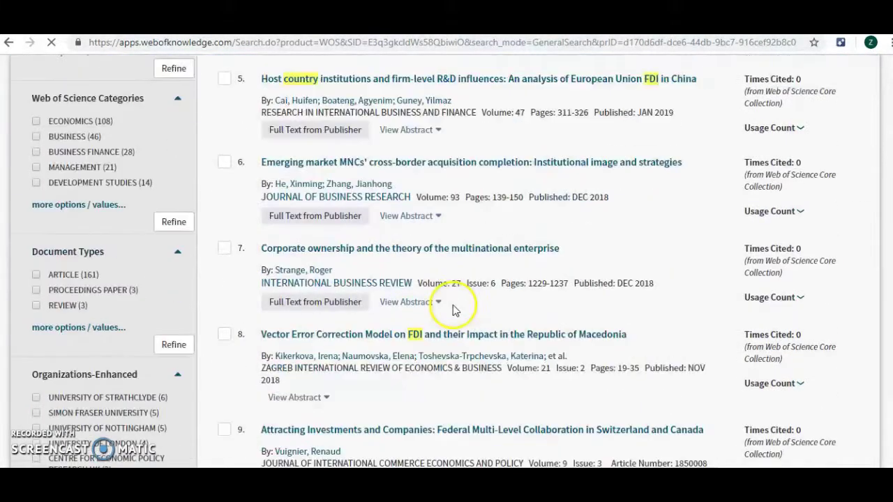
scroll(453, 310, "down", 4)
scroll(453, 309, "up", 5)
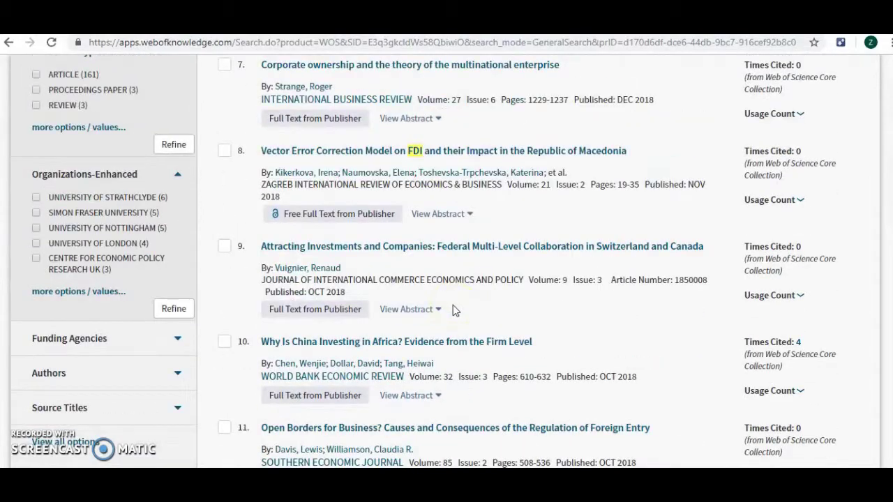
scroll(454, 310, "down", 5)
scroll(453, 309, "down", 5)
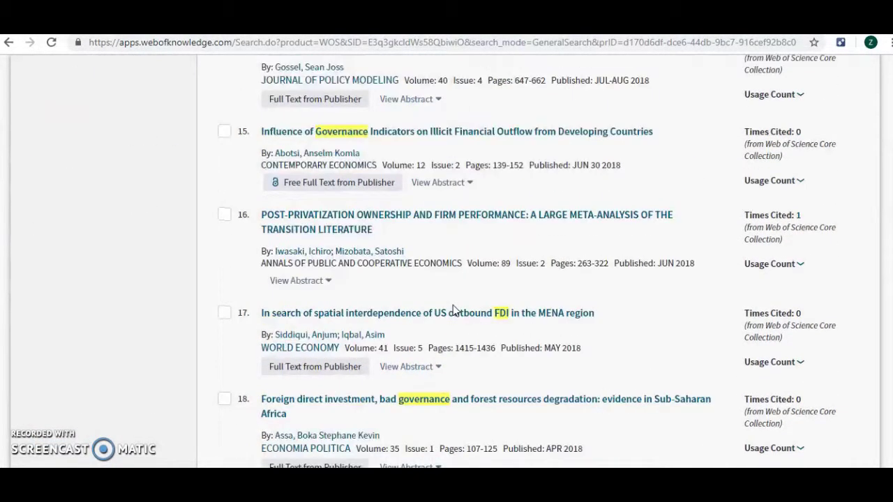
scroll(453, 310, "down", 20)
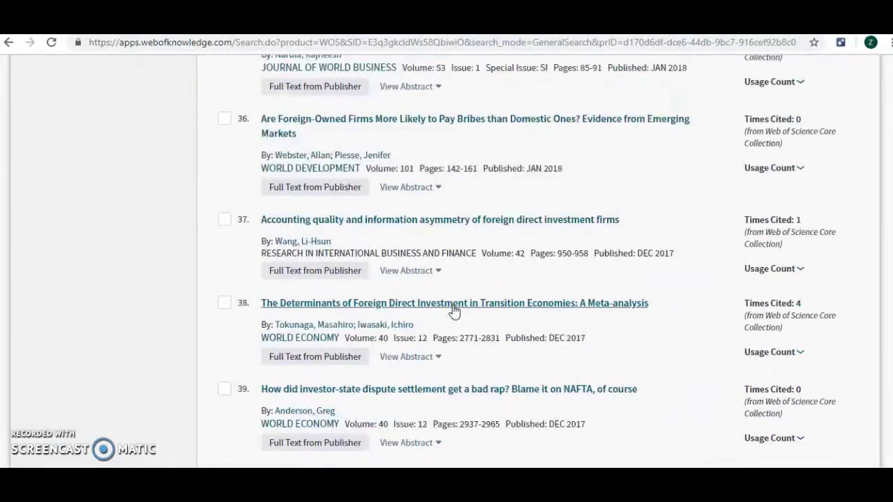
scroll(453, 309, "down", 15)
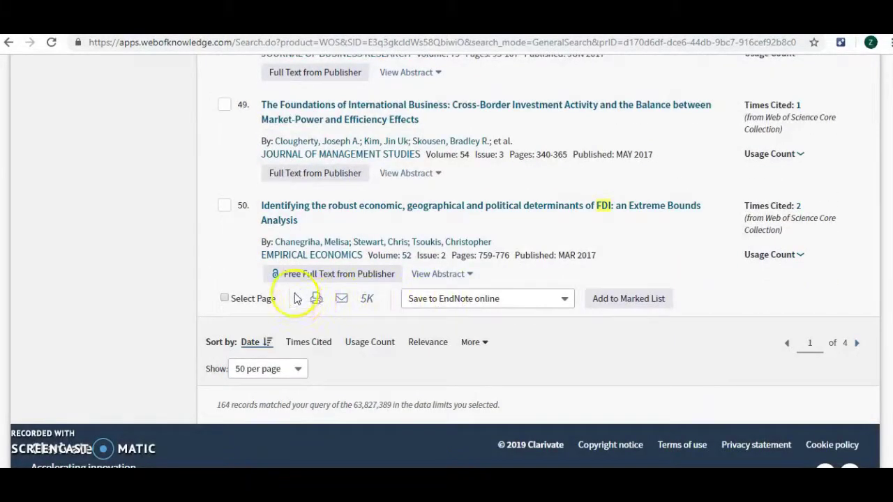
left_click(277, 372)
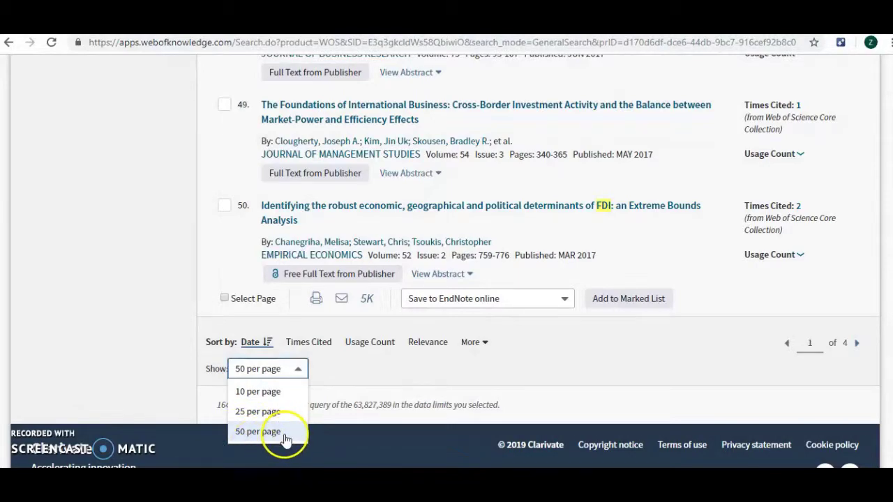
left_click(155, 358)
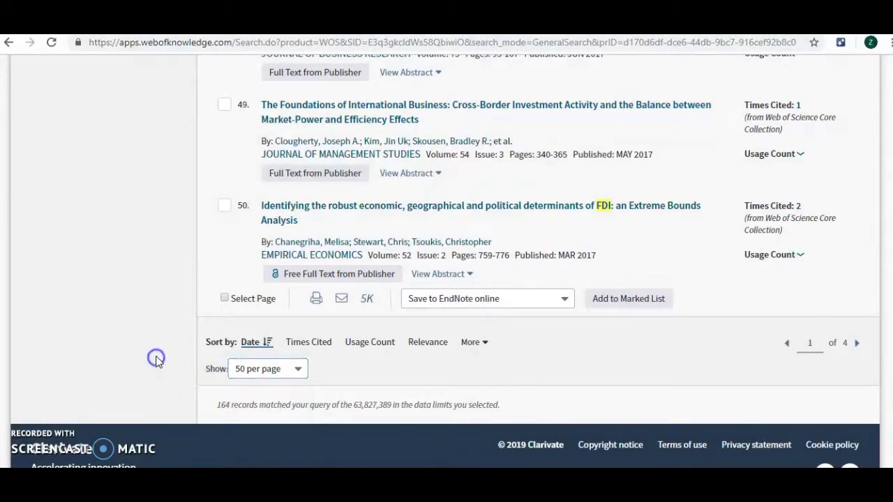
Tick the second result and result 22 on governance driving FDI
scroll(549, 267, "up", 5)
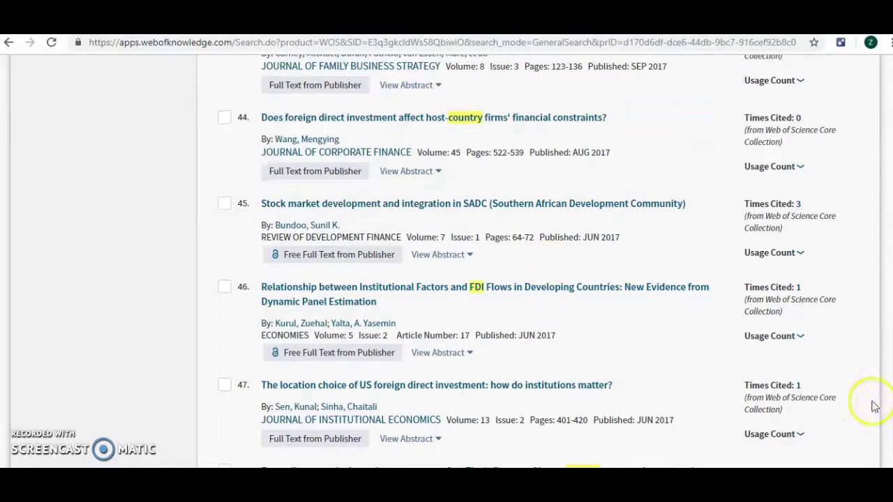
scroll(733, 325, "up", 15)
scroll(720, 309, "up", 20)
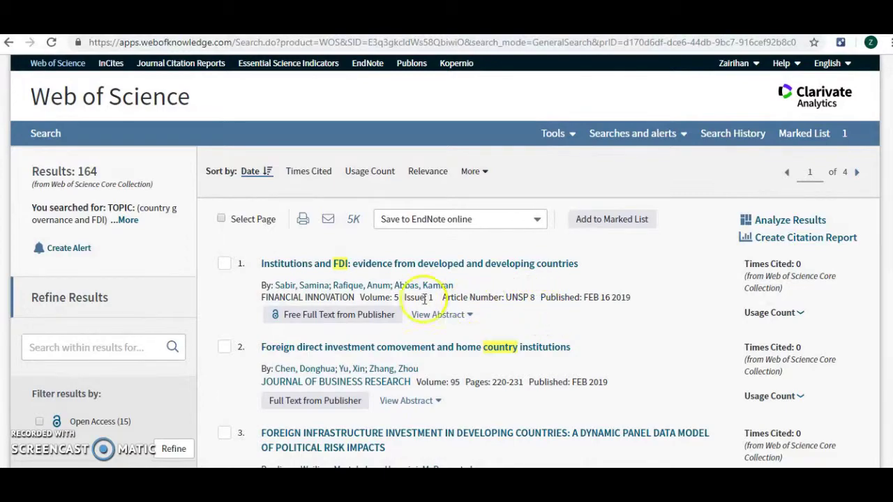
scroll(433, 336, "down", 2)
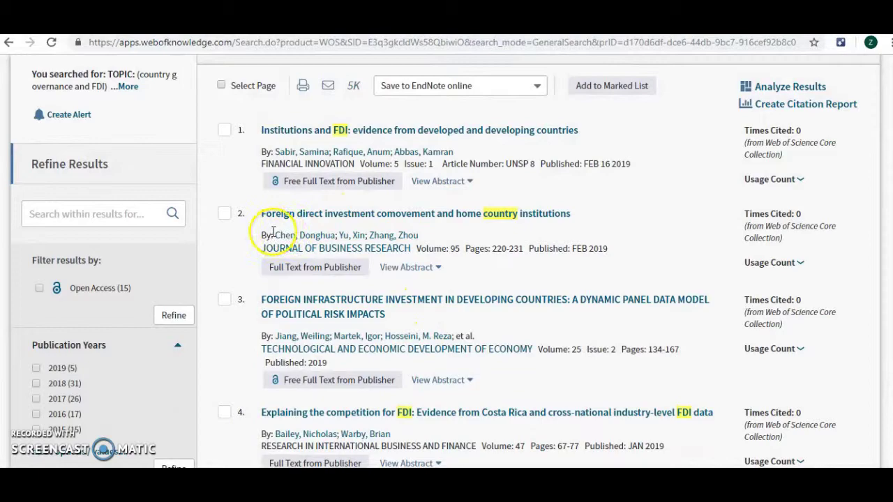
left_click(224, 213)
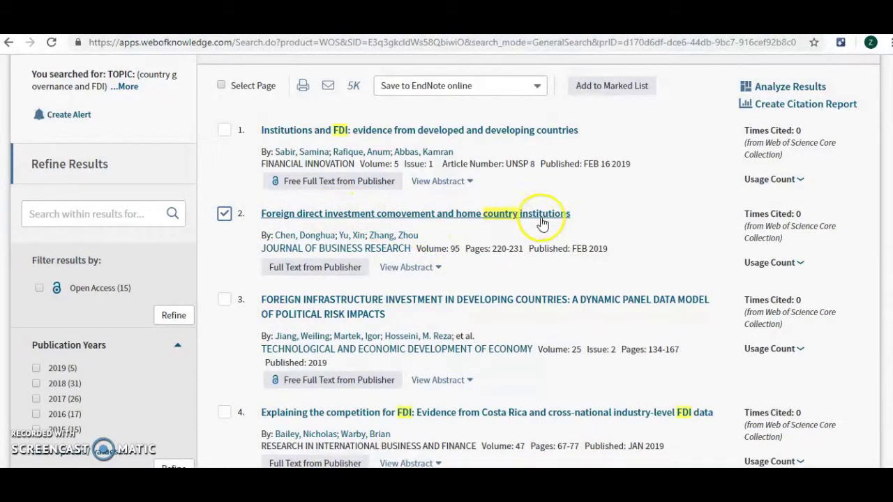
scroll(505, 265, "down", 6)
scroll(499, 277, "down", 10)
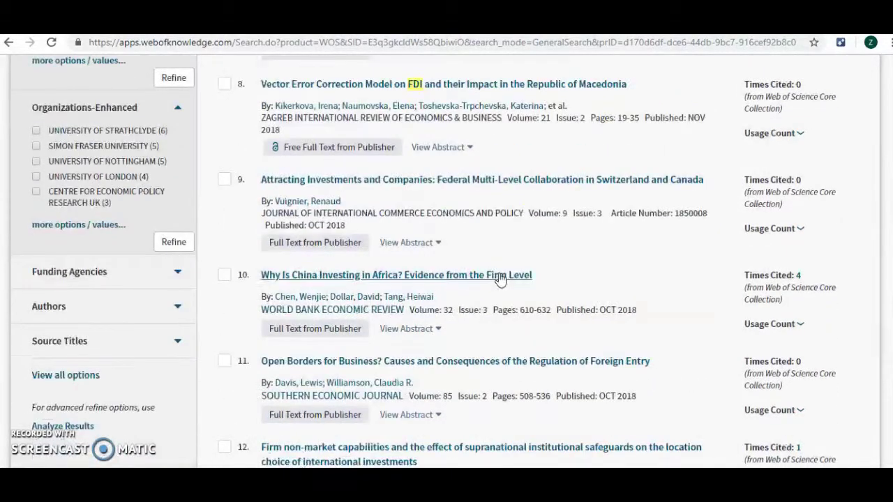
scroll(499, 277, "down", 3)
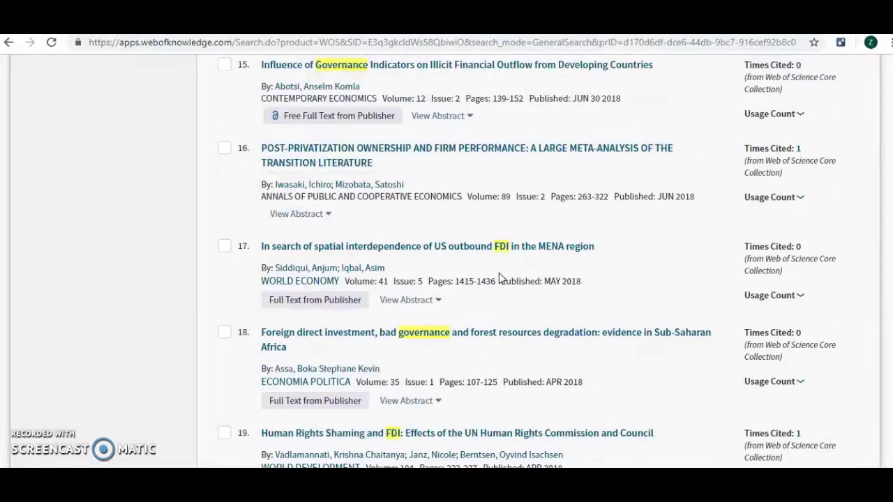
scroll(499, 275, "down", 3)
scroll(499, 276, "down", 2)
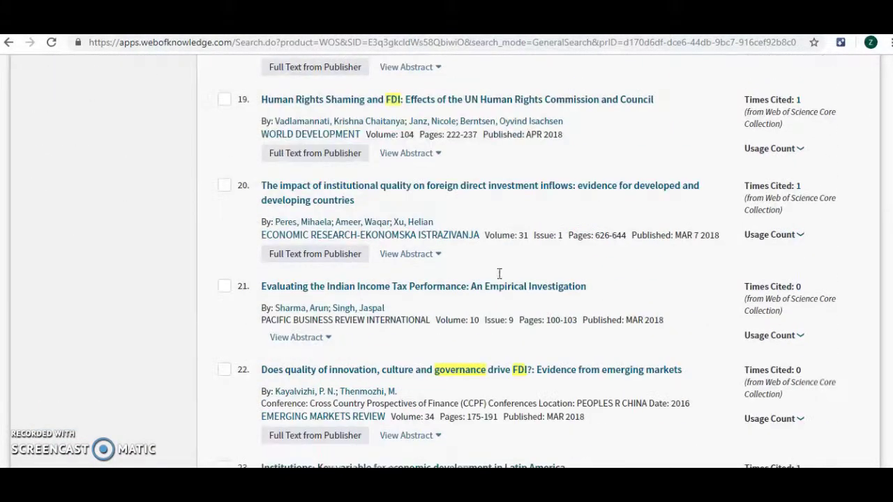
scroll(498, 274, "down", 2)
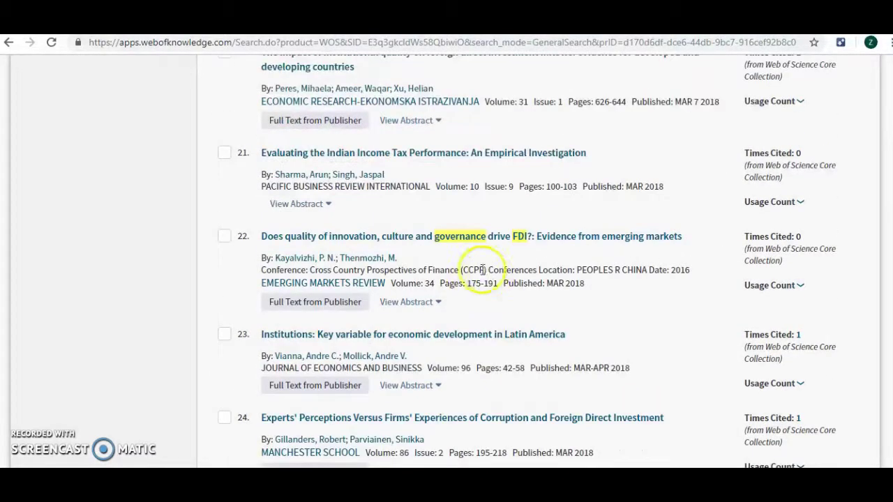
left_click(225, 236)
Tick results 33, 38 and 46 on outward FDI, transition economies and institutional factors
scroll(581, 284, "down", 5)
scroll(585, 289, "down", 3)
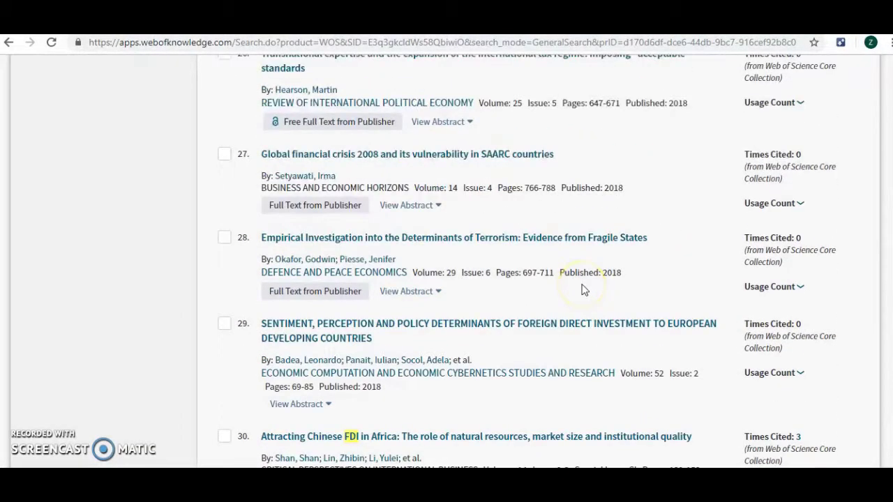
scroll(530, 288, "down", 2)
scroll(460, 310, "down", 2)
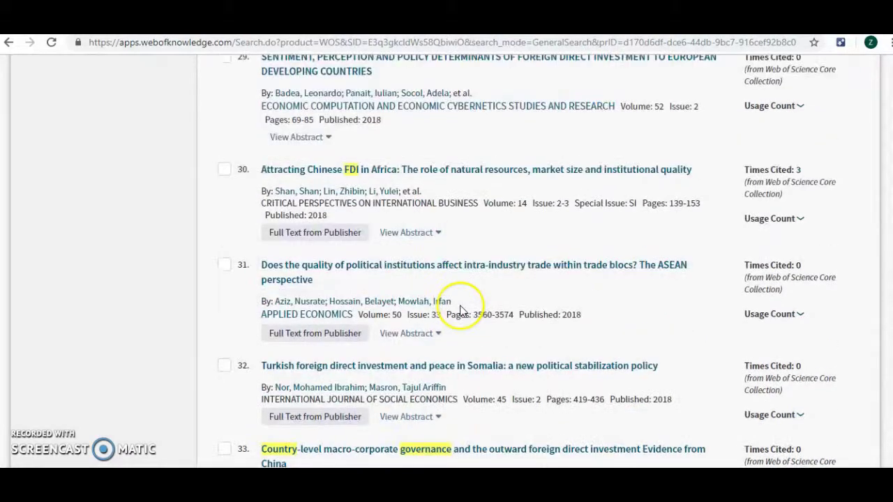
scroll(460, 310, "down", 2)
scroll(460, 309, "down", 1)
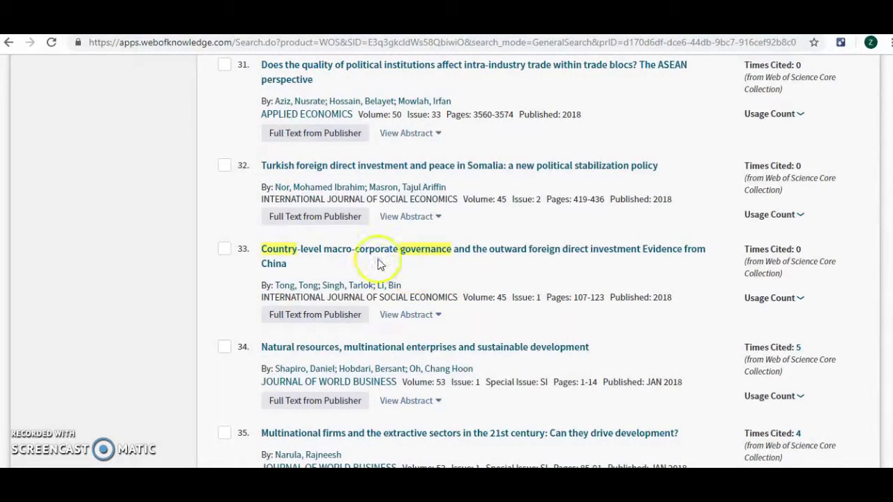
left_click(224, 250)
scroll(488, 259, "down", 2)
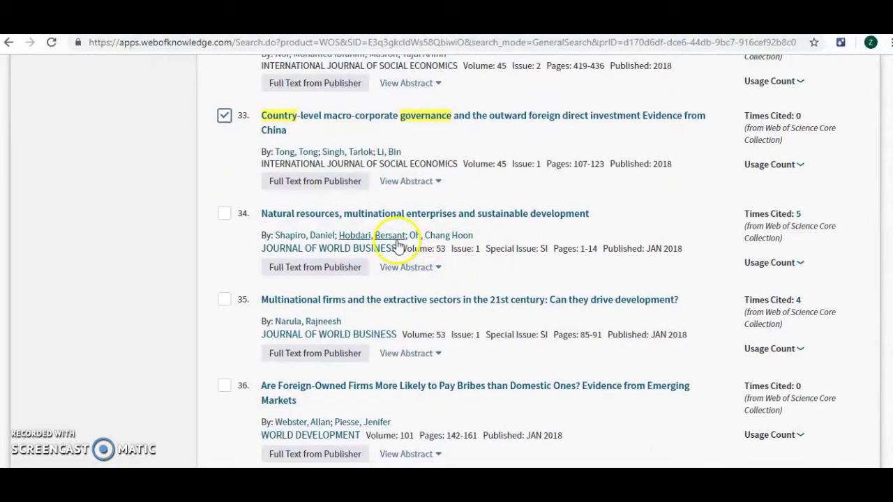
scroll(401, 244, "down", 2)
scroll(443, 197, "down", 1)
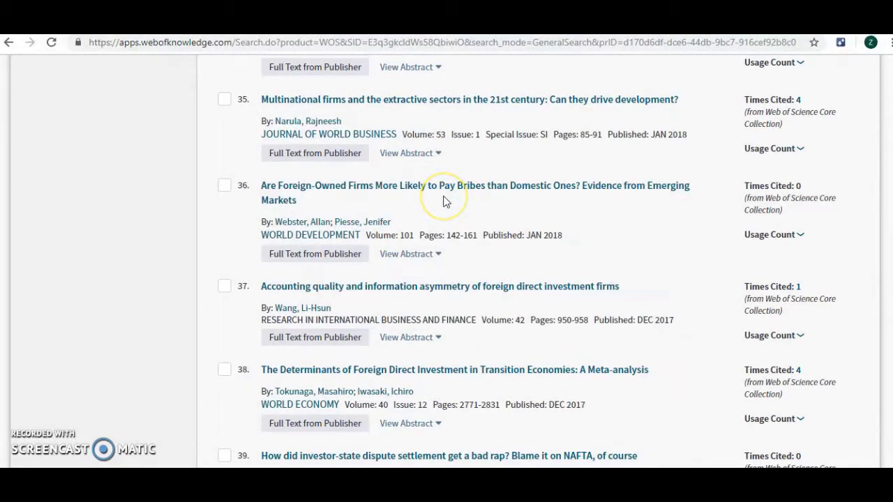
scroll(445, 201, "down", 2)
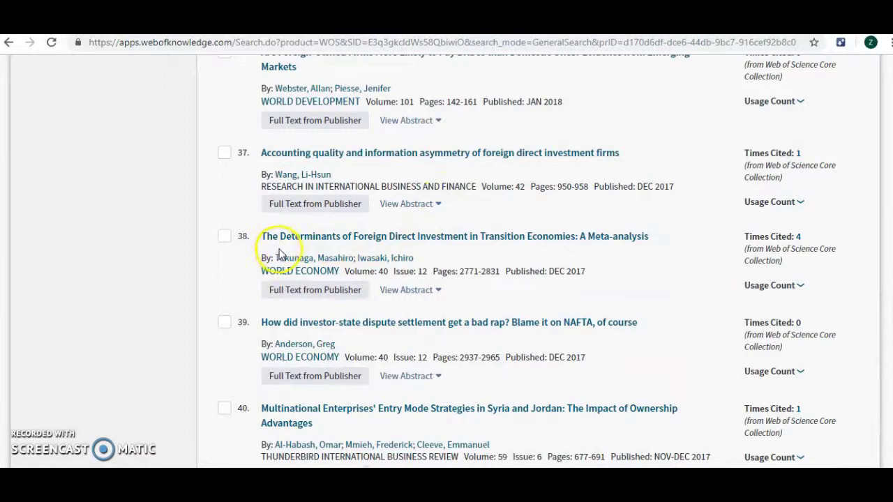
left_click(224, 237)
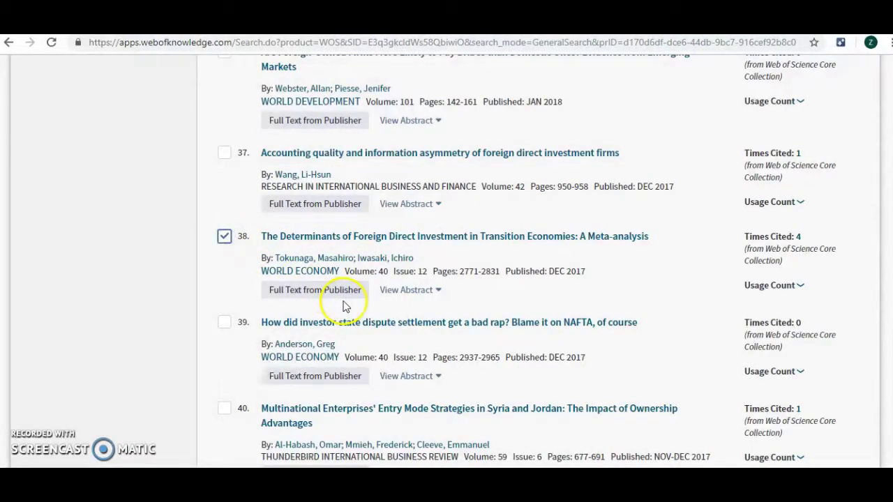
scroll(344, 307, "down", 3)
scroll(342, 304, "down", 1)
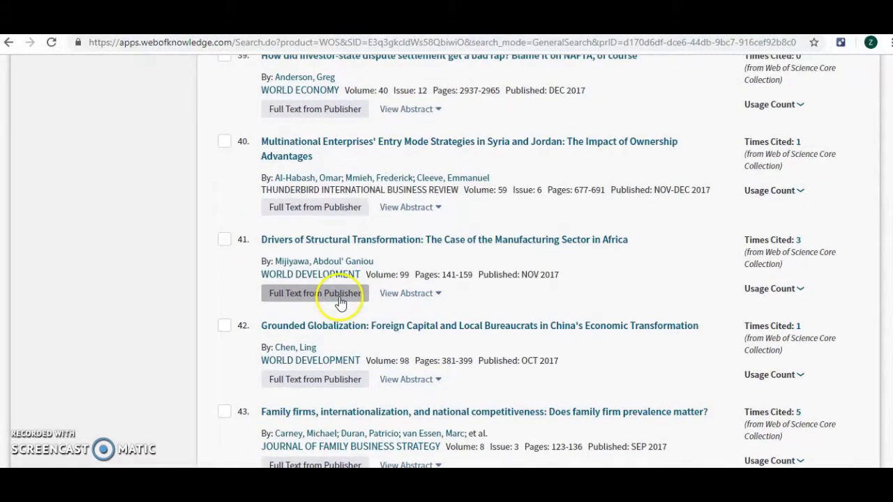
scroll(340, 302, "down", 2)
scroll(339, 304, "down", 2)
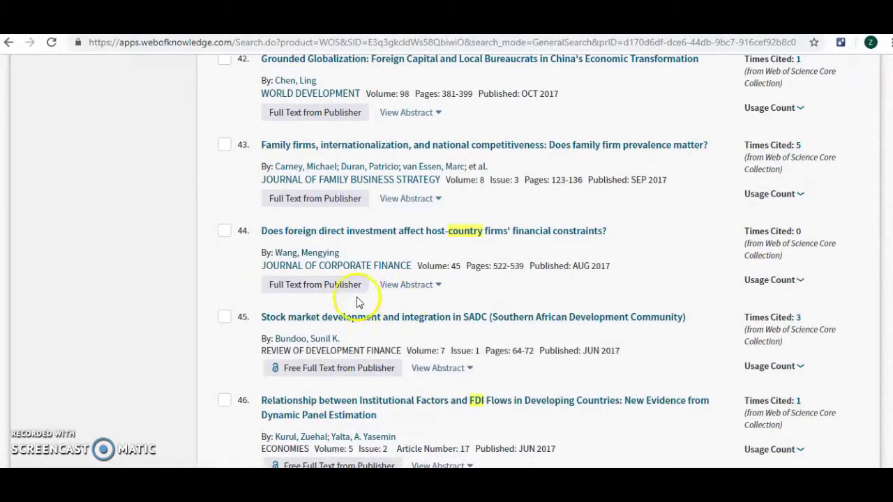
scroll(357, 302, "down", 1)
scroll(356, 305, "down", 1)
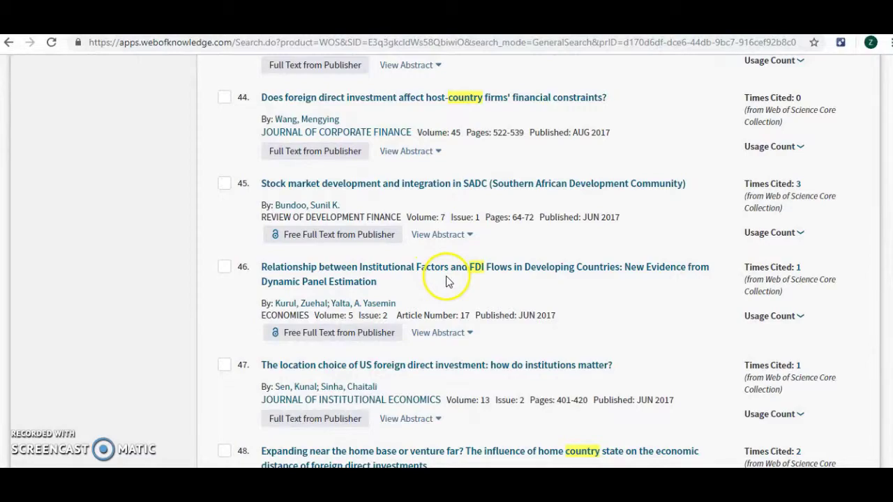
left_click(224, 267)
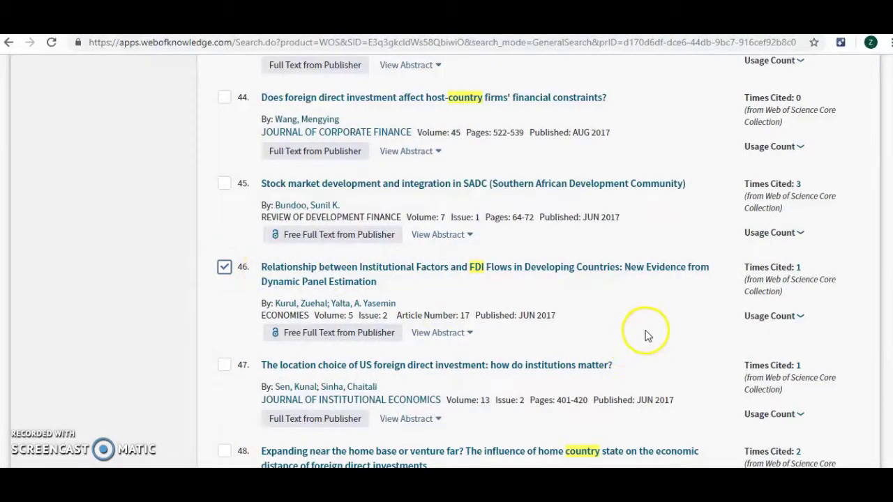
scroll(574, 316, "down", 2)
scroll(572, 320, "down", 3)
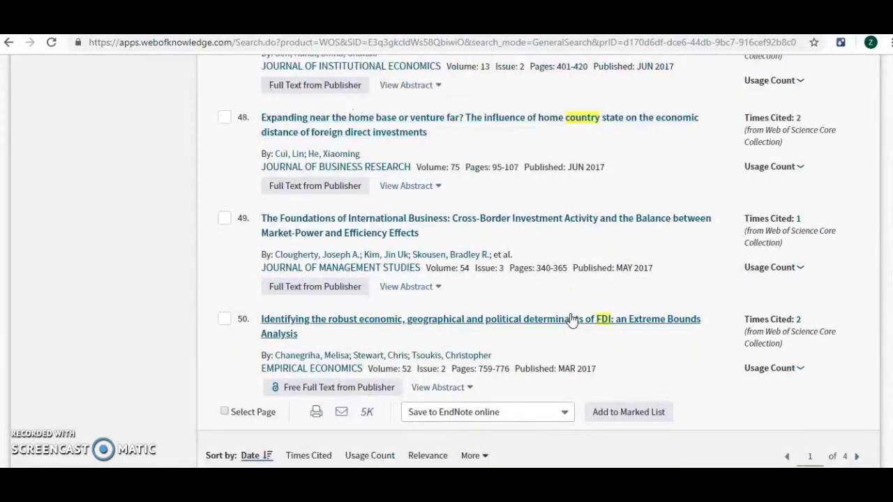
Print the 5 ticked records with 'Author, Title, Source, Abstract' as record content
left_click(317, 415)
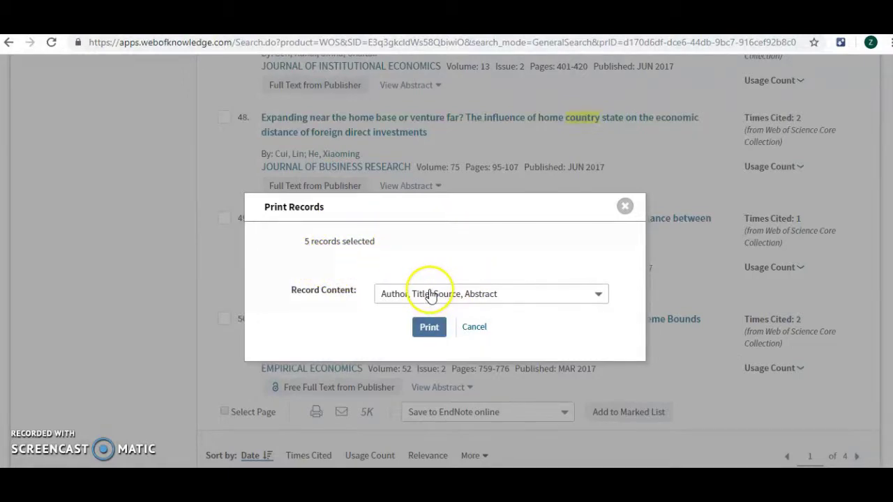
left_click(409, 293)
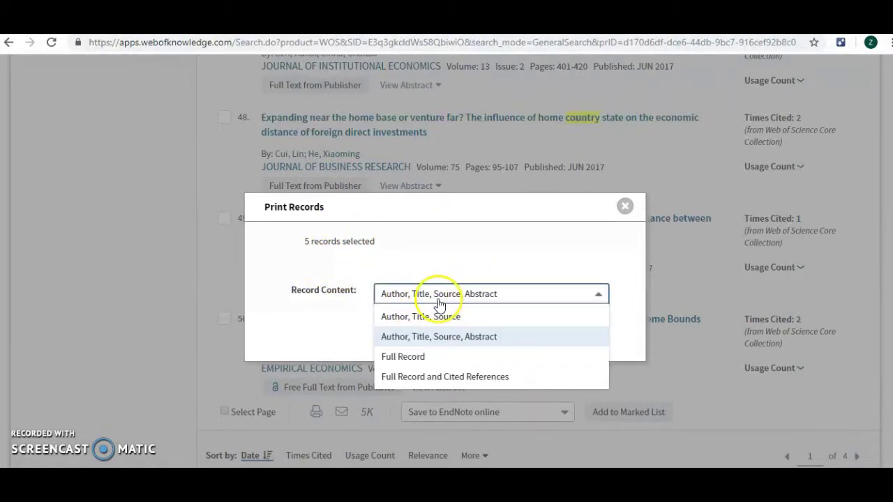
left_click(480, 295)
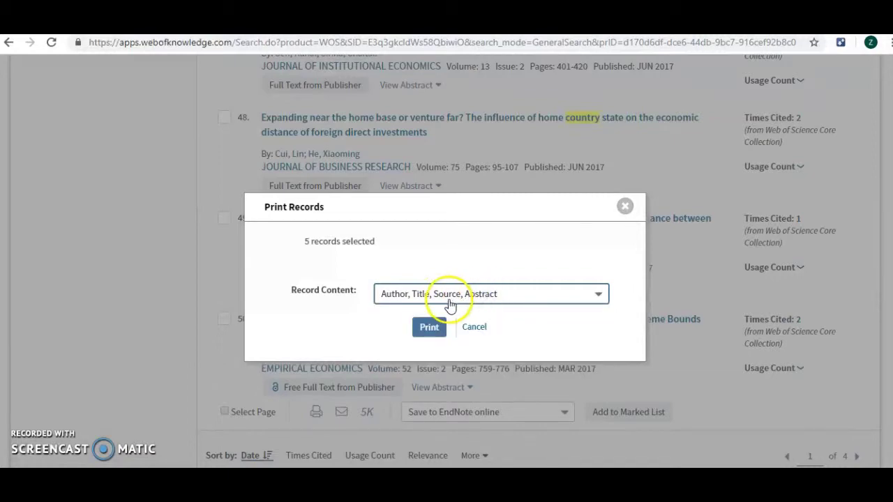
left_click(429, 327)
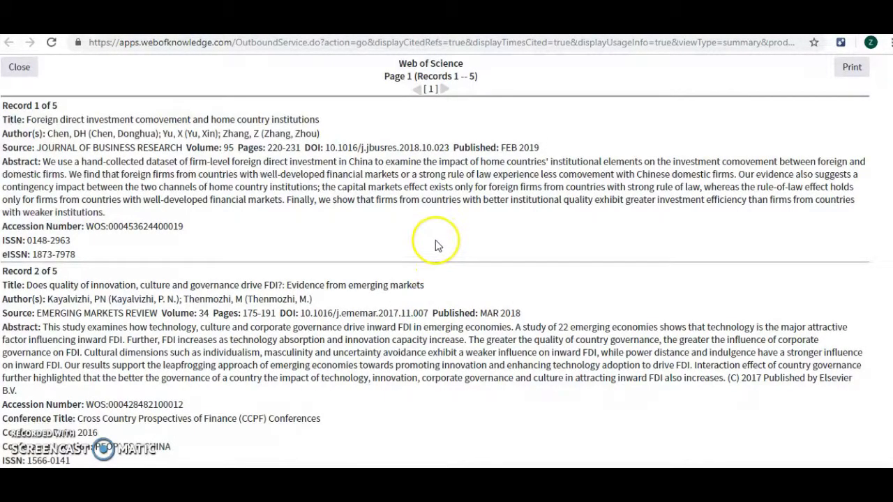
Scroll through Records 1 to 5 in the print view, then return to the top
scroll(435, 242, "down", 10)
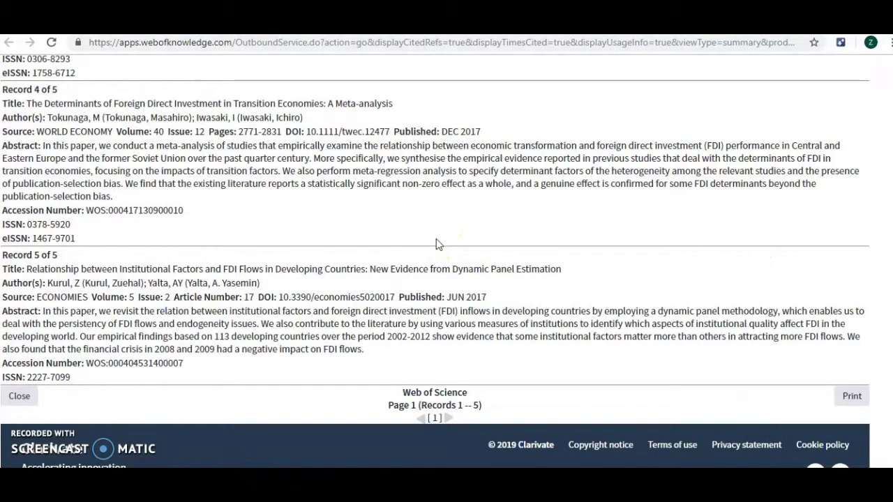
scroll(436, 239, "up", 10)
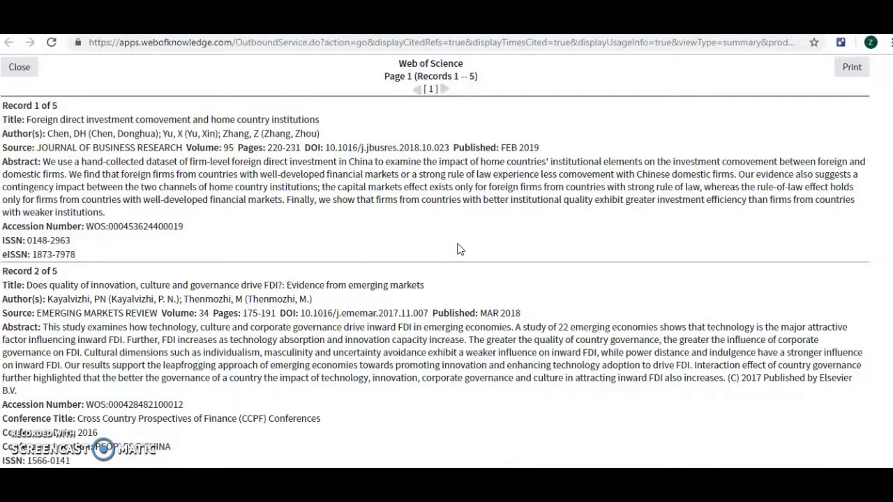
scroll(459, 246, "down", 4)
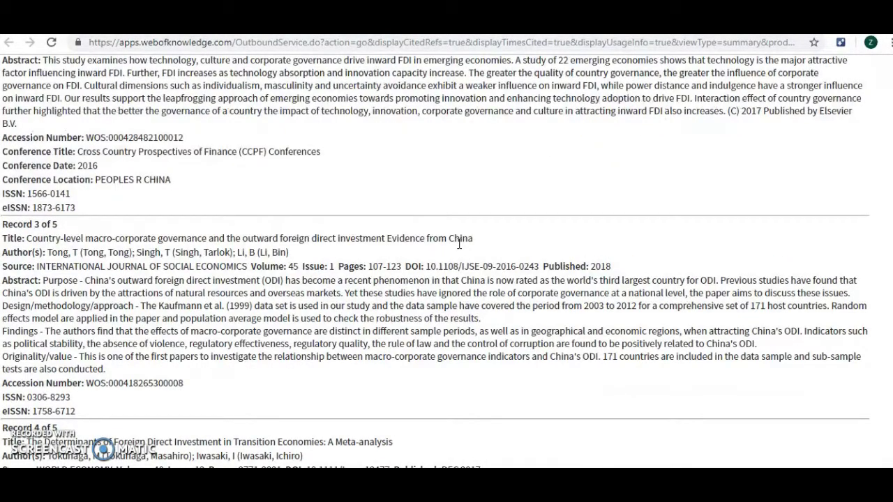
scroll(459, 244, "down", 4)
scroll(459, 244, "down", 1)
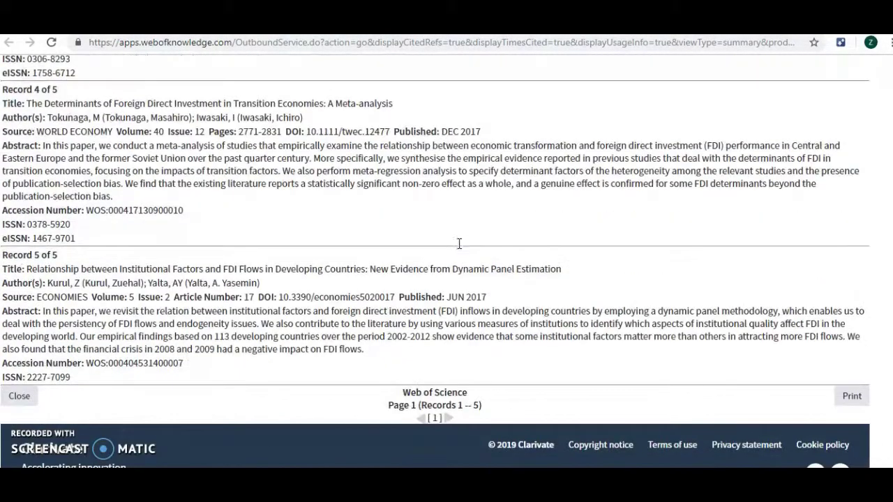
scroll(460, 244, "up", 1)
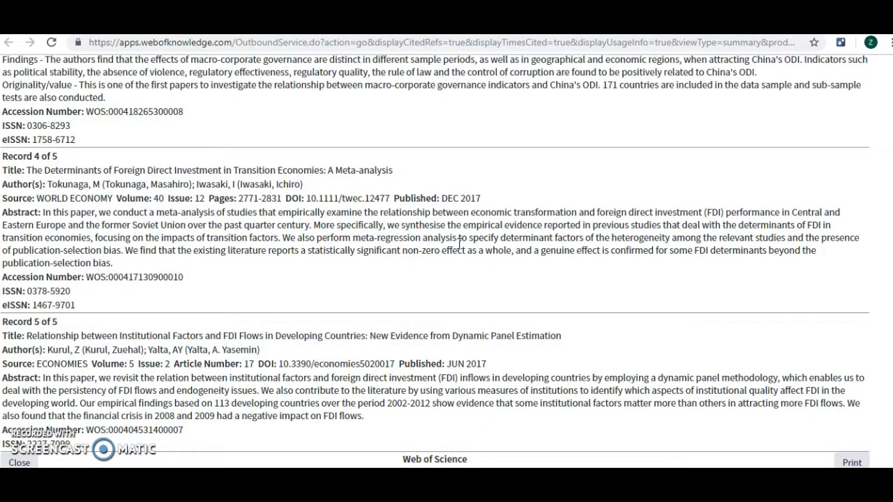
scroll(458, 249, "down", 1)
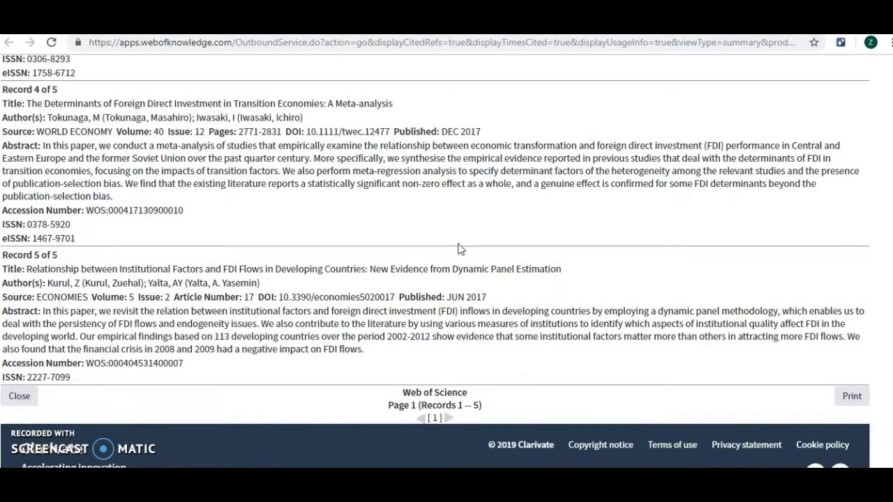
scroll(419, 272, "up", 2)
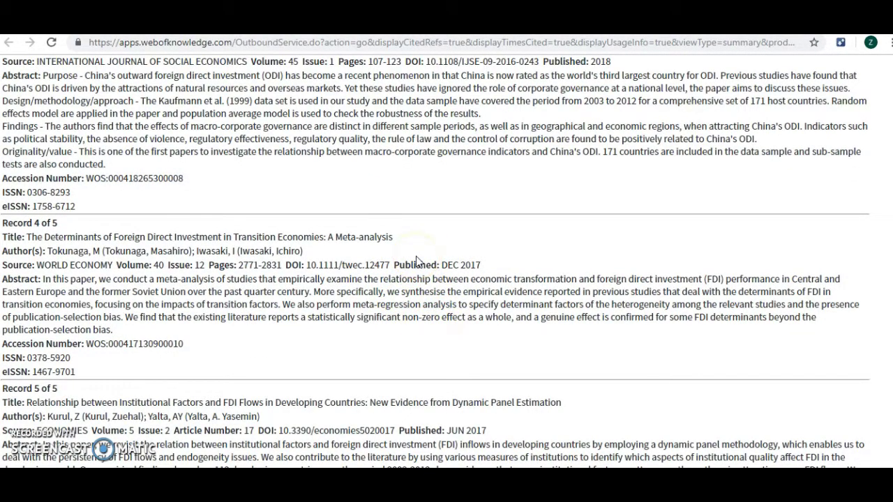
left_click(416, 209)
scroll(417, 212, "up", 10)
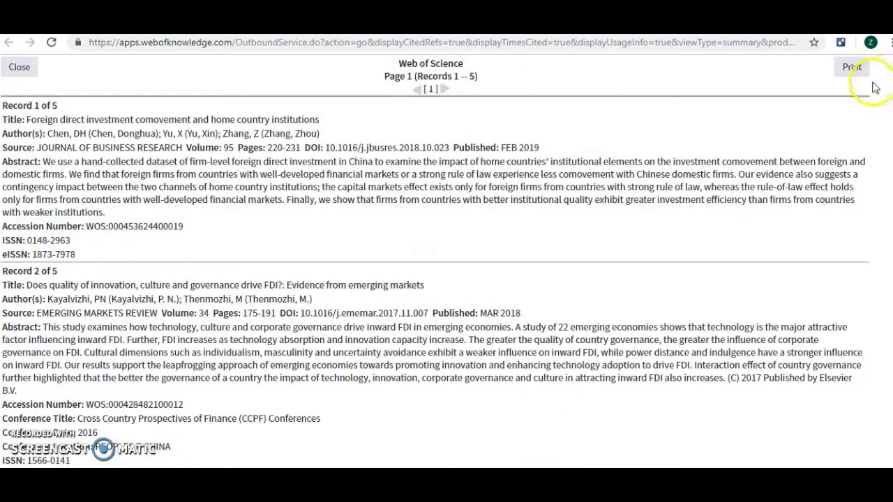
Send the summary page to Chrome's print dialog with Save as PDF as destination
left_click(849, 70)
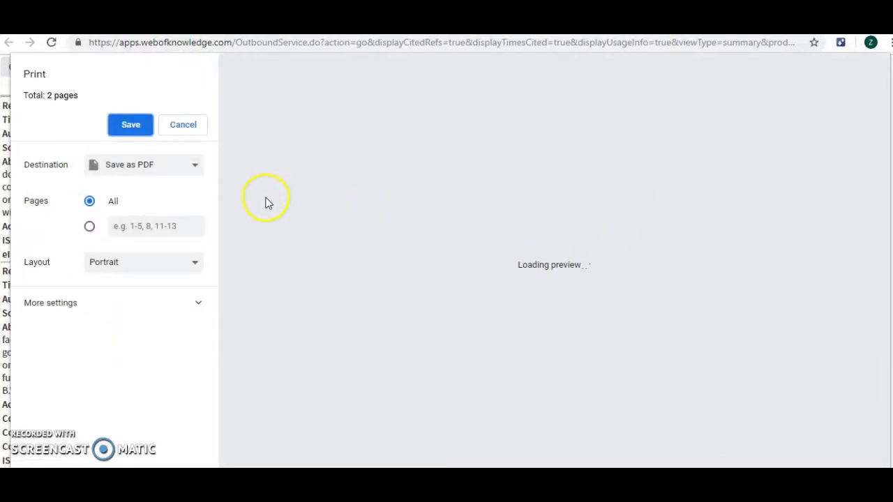
left_click(167, 167)
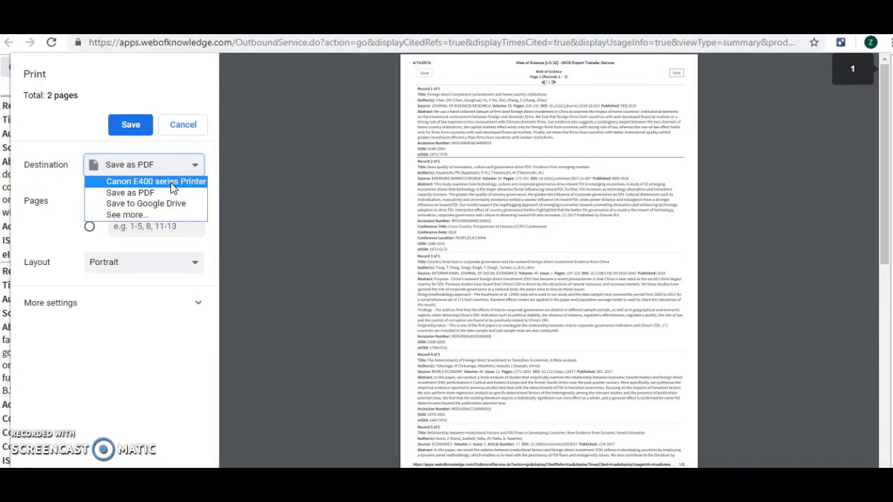
left_click(169, 168)
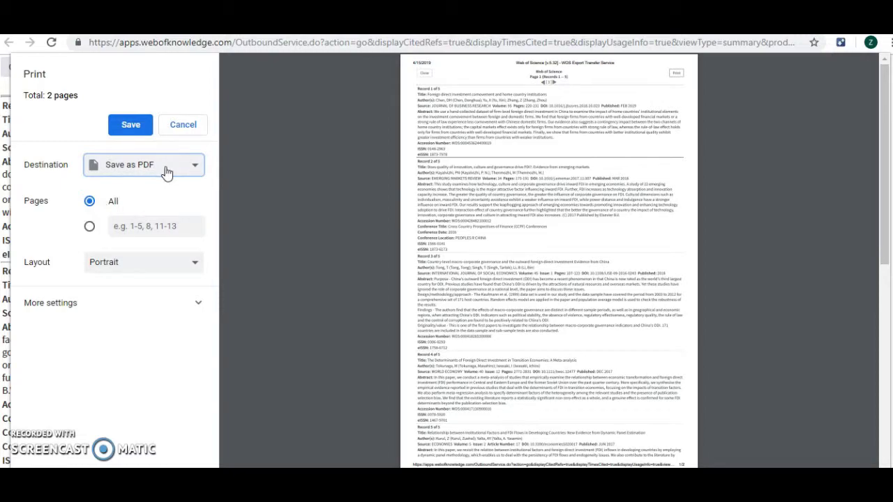
left_click(225, 205)
Close Chrome's print dialog with Escape to get back to the results list
key("Escape")
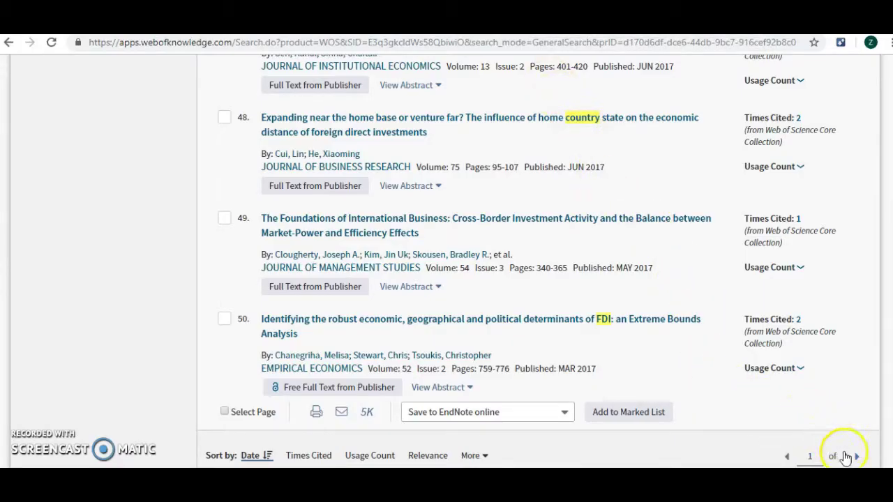